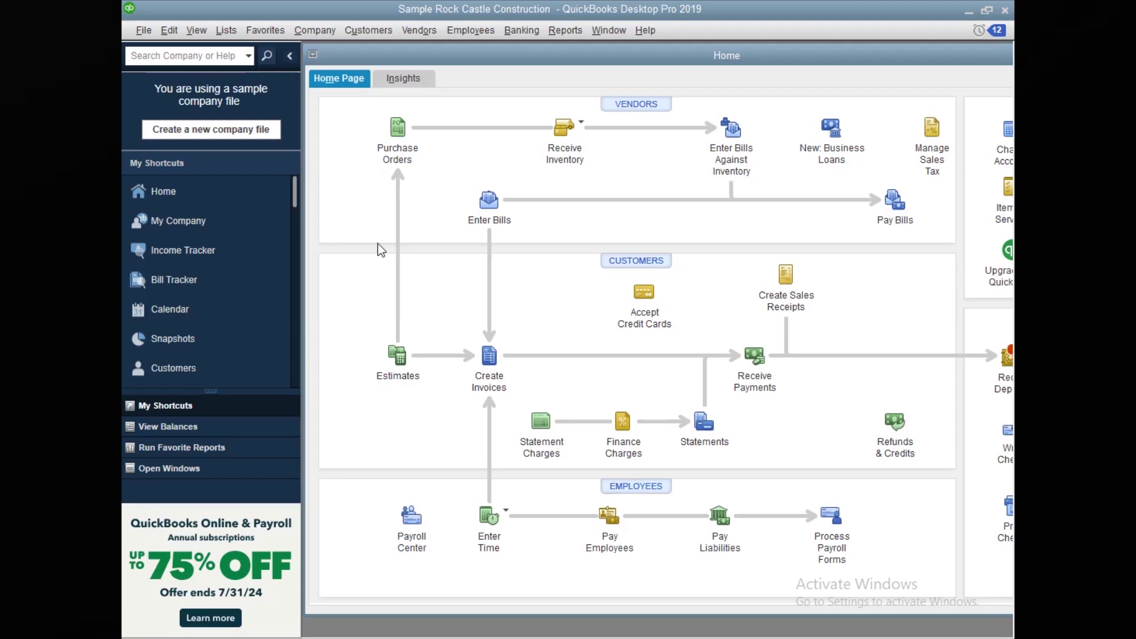
Step: Start a local backup of the company file from the File menu, keeping Local backup
click(140, 32)
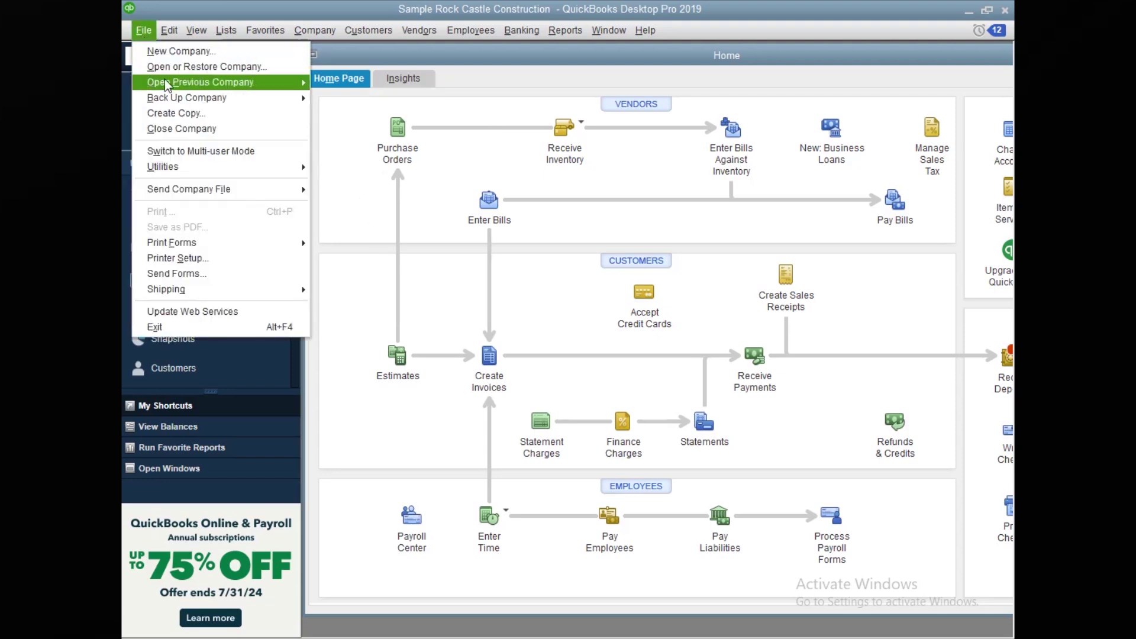
mouse_move(175, 100)
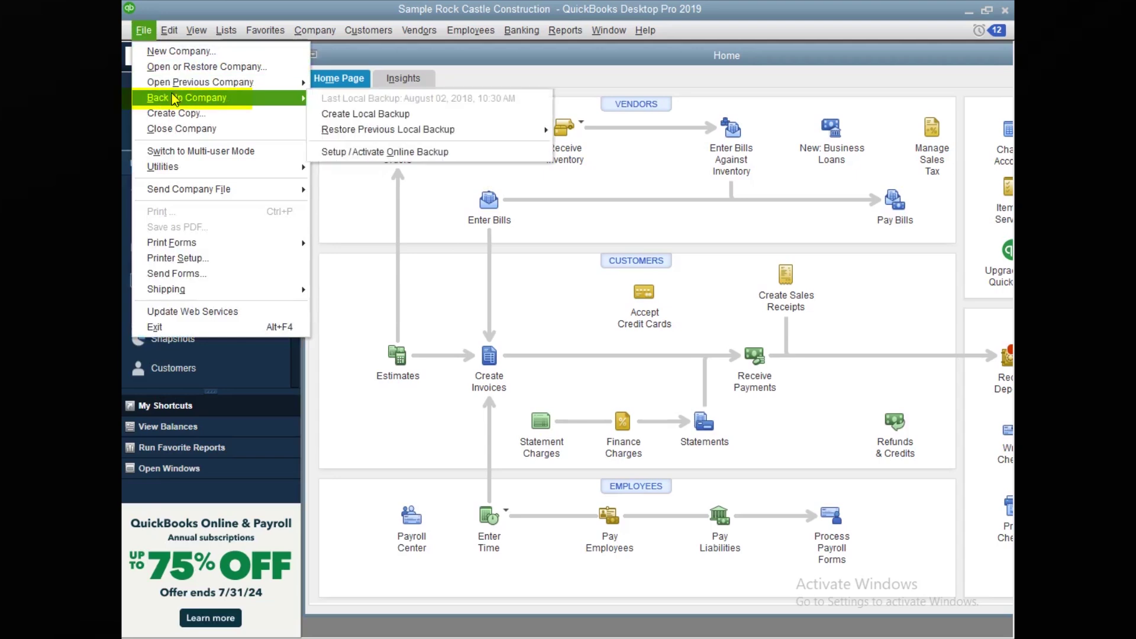
click(359, 114)
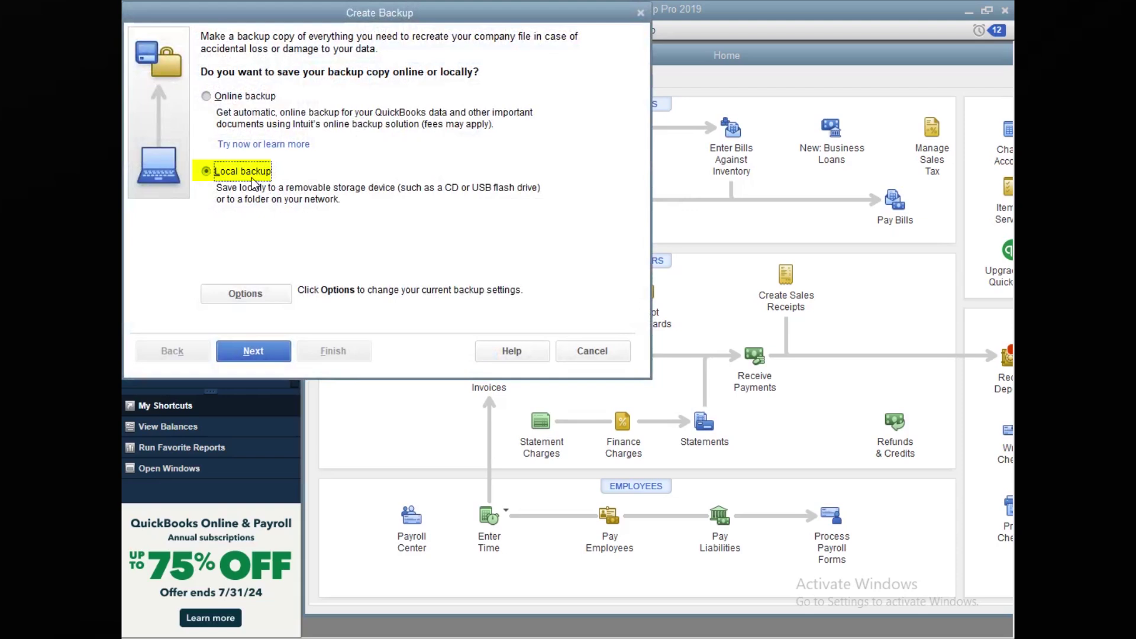
click(259, 350)
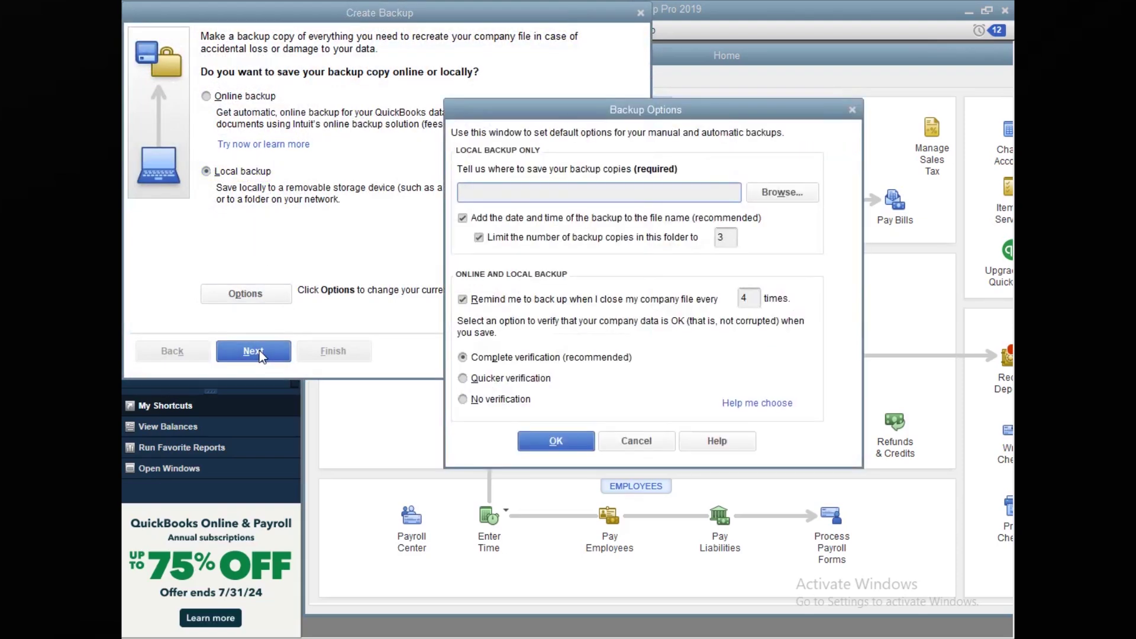
Step: Set Local Disk YT (F:) as the backup location in Backup Options
click(782, 193)
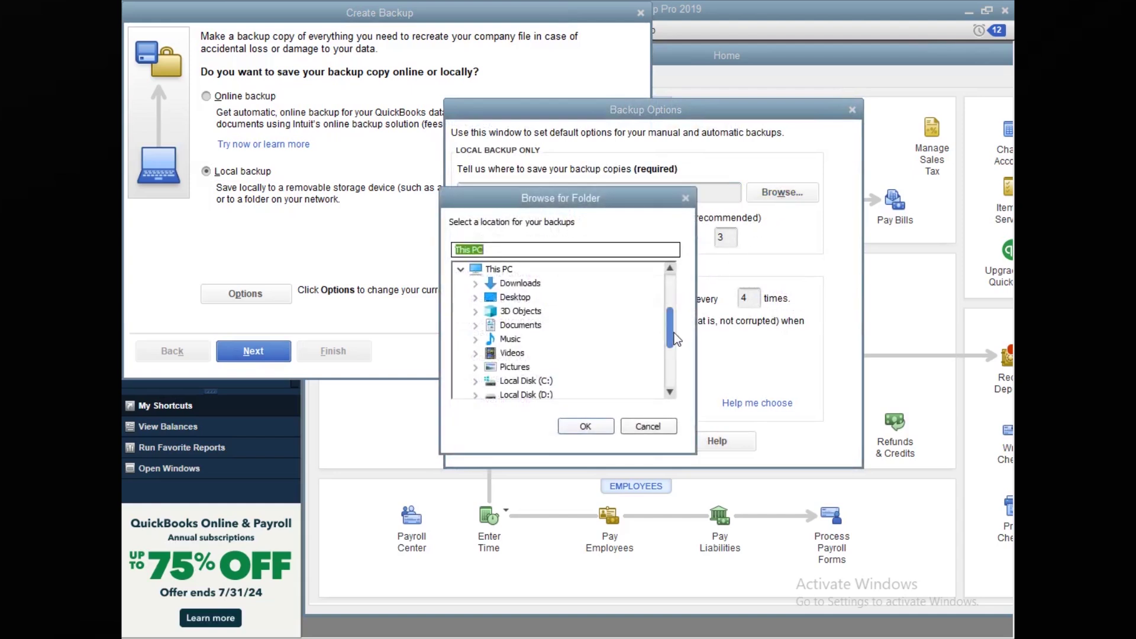
scroll(672, 343, down, 1)
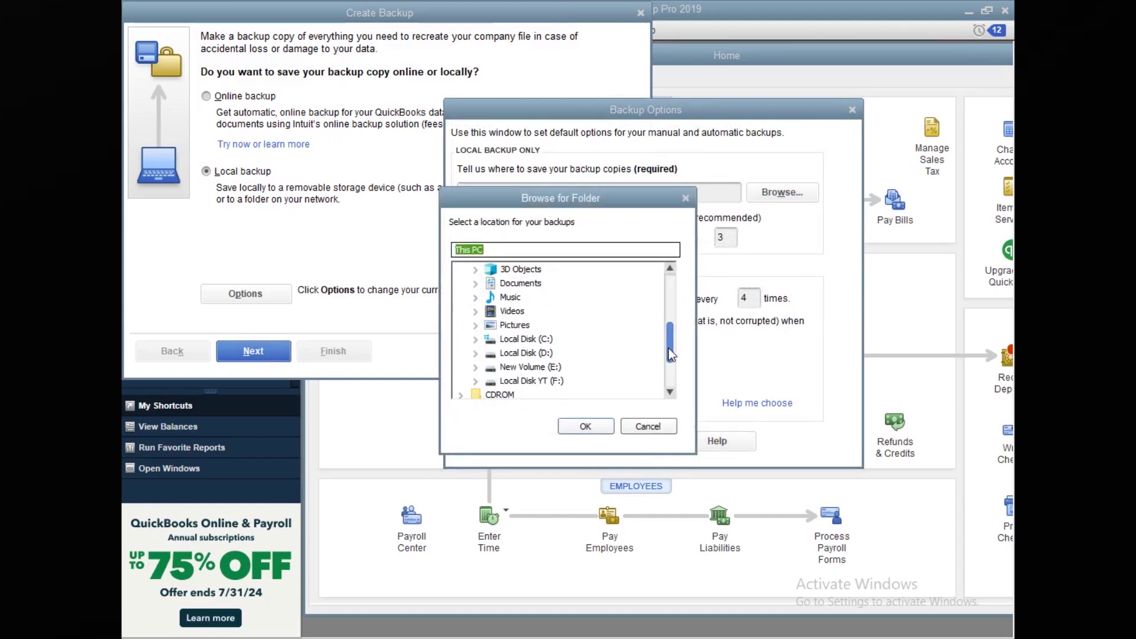
click(537, 382)
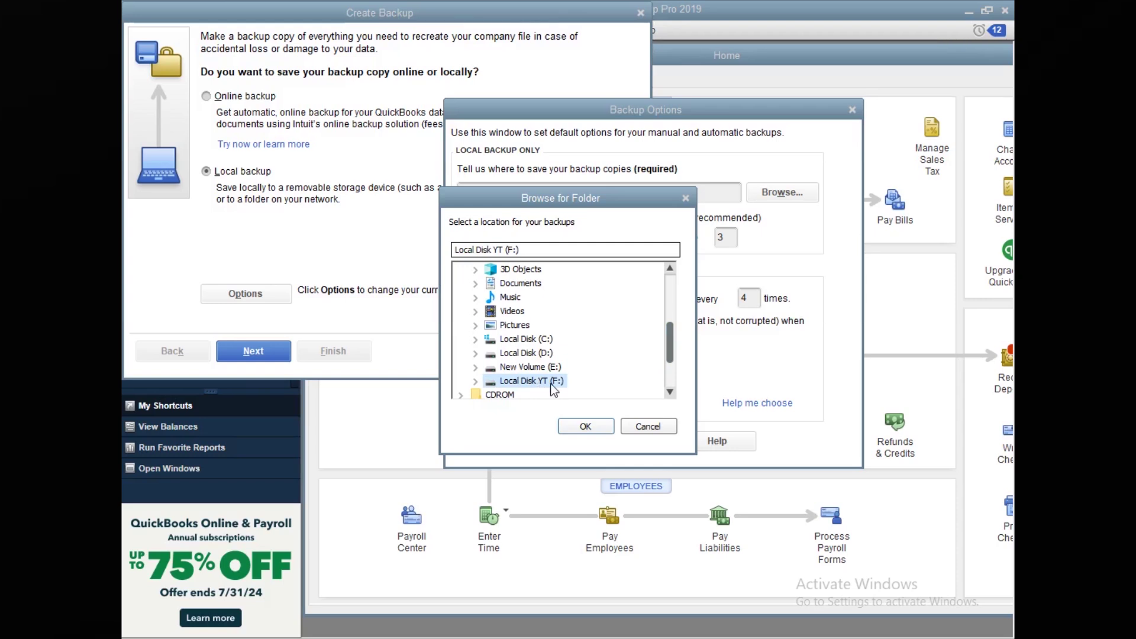
click(585, 427)
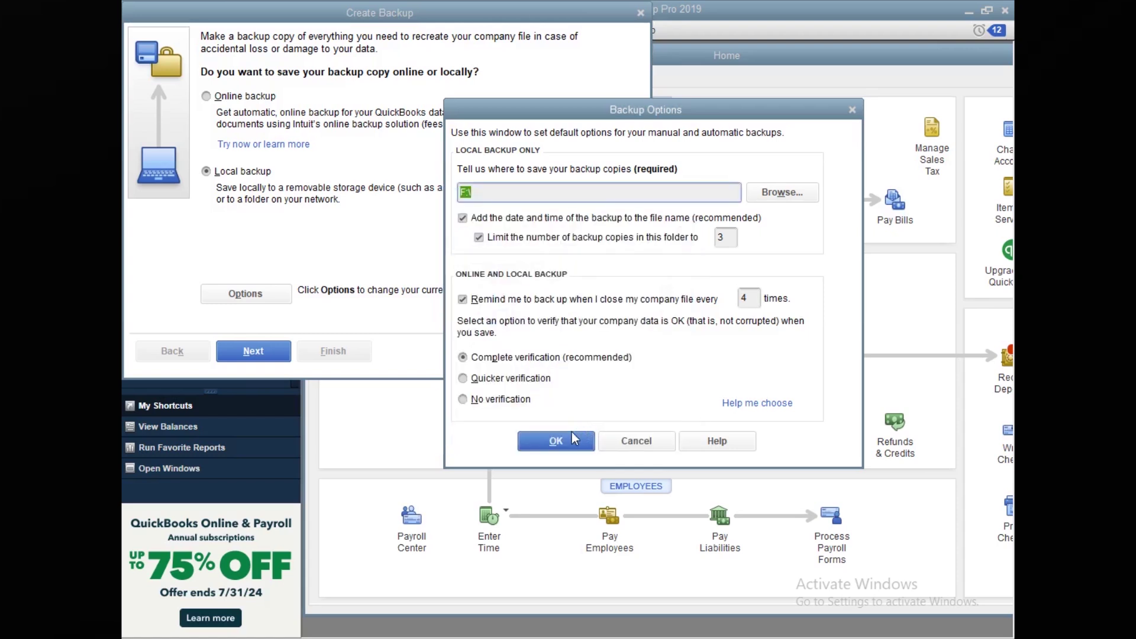
Step: Save the Rock Castle Construction .QBB backup to F:\ immediately and dismiss the confirmation
click(556, 441)
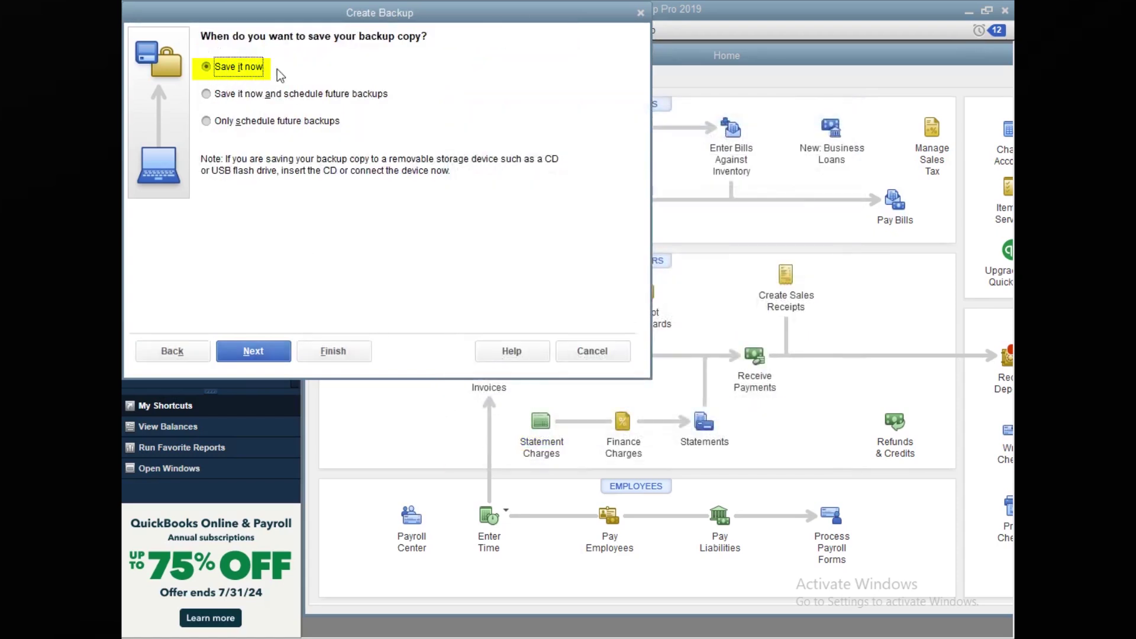
click(253, 351)
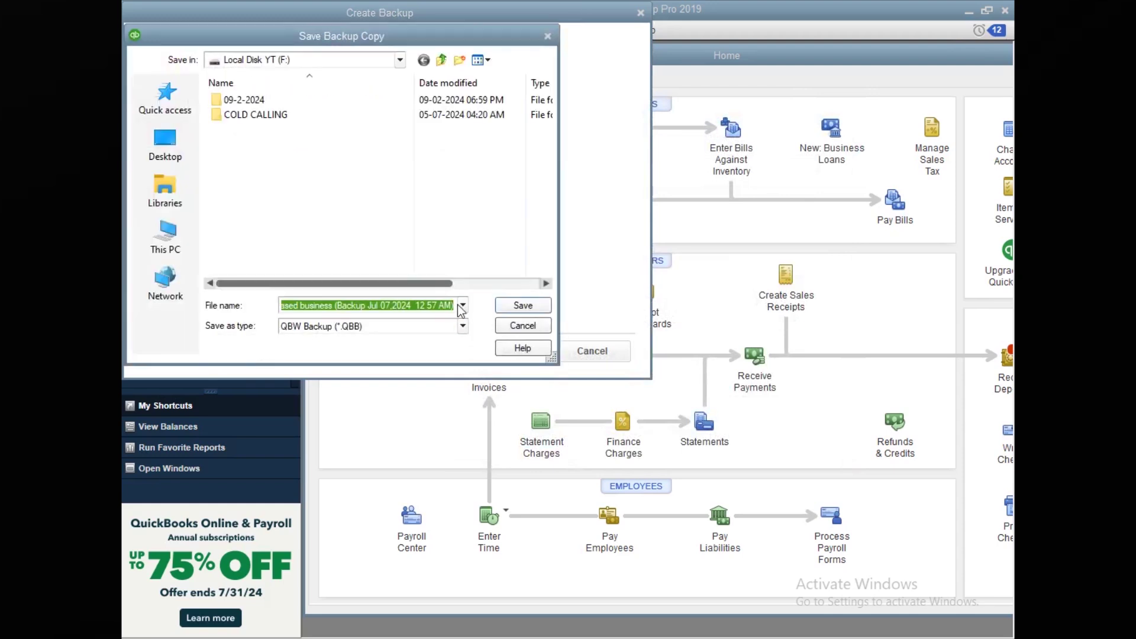
click(518, 307)
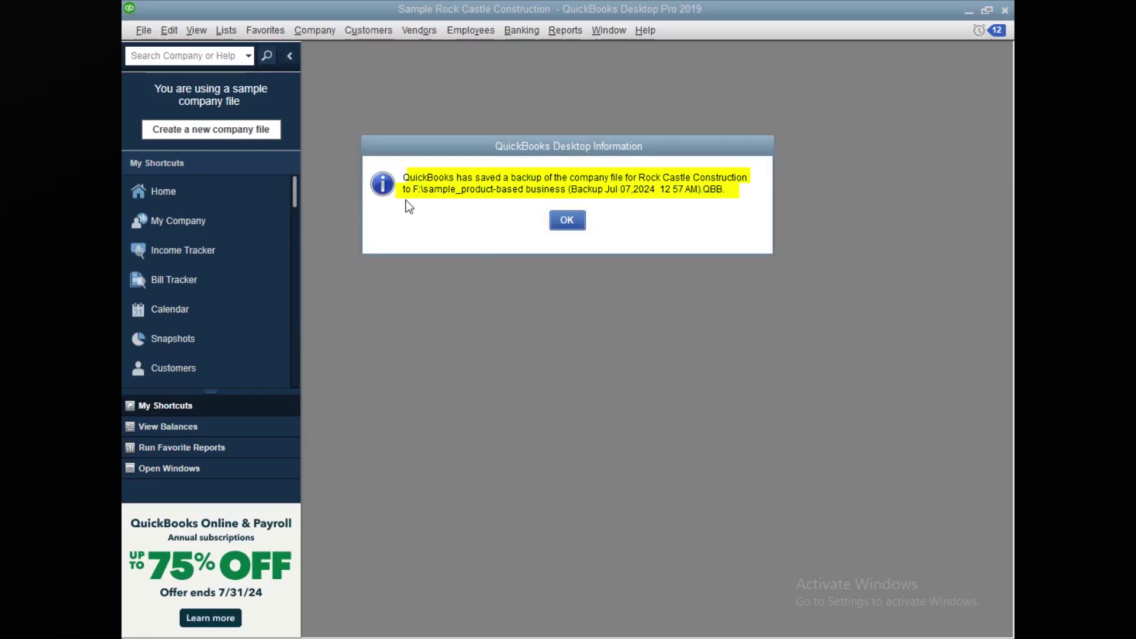
click(566, 219)
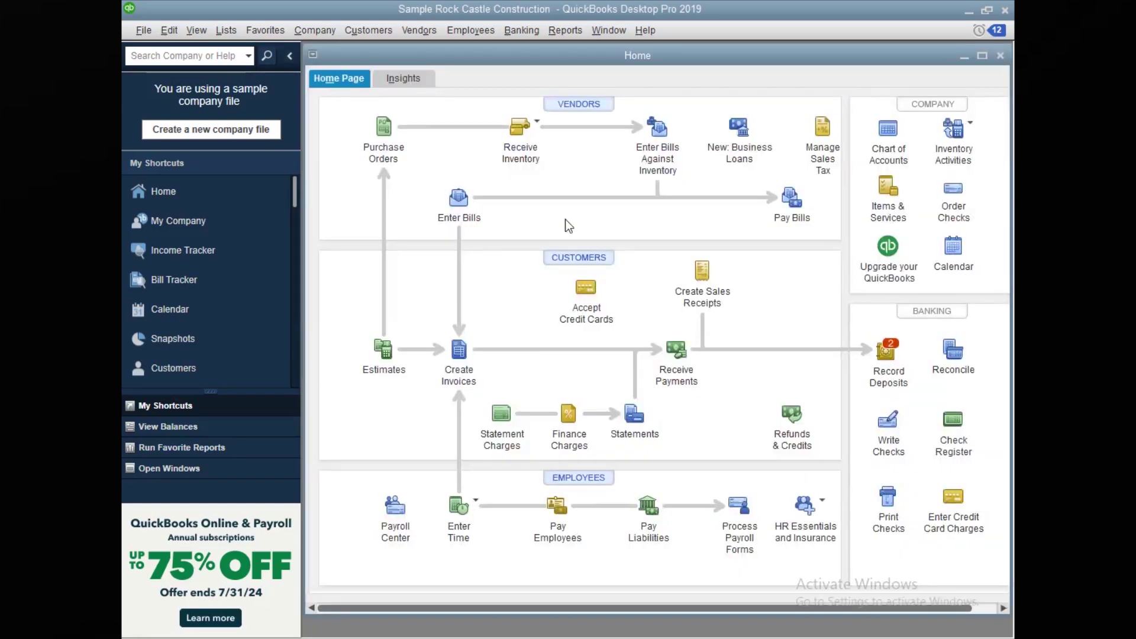
Step: Close QuickBooks, confirm the 32,944 KB backup on Local Disk YT (F:) in File Explorer, then close Explorer
click(1005, 10)
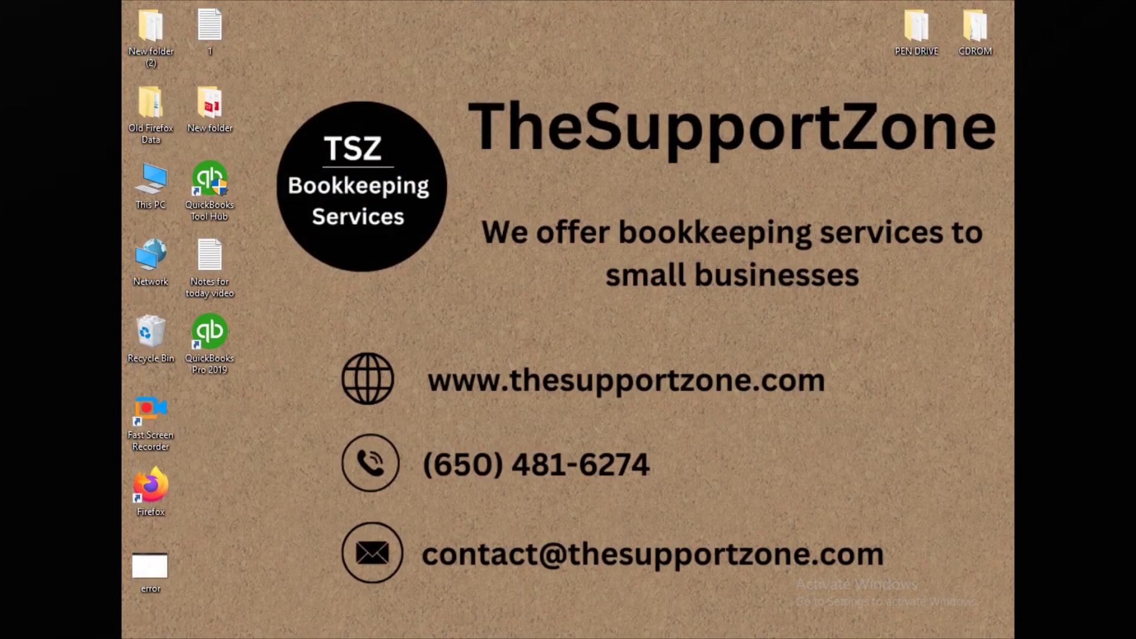
key(super+e)
click(367, 483)
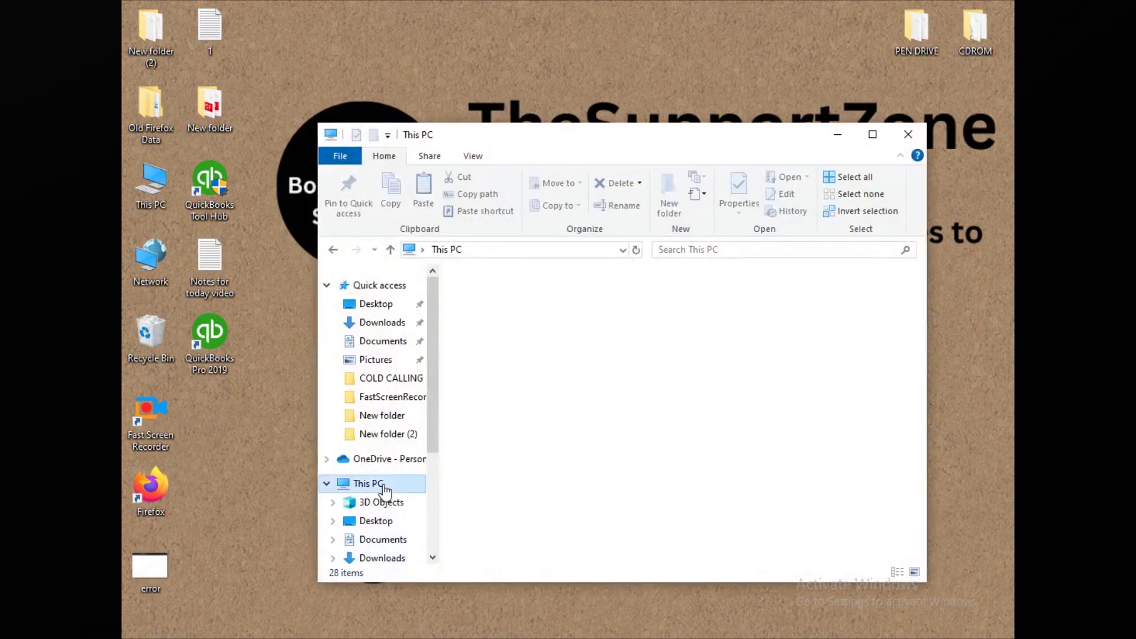
click(884, 137)
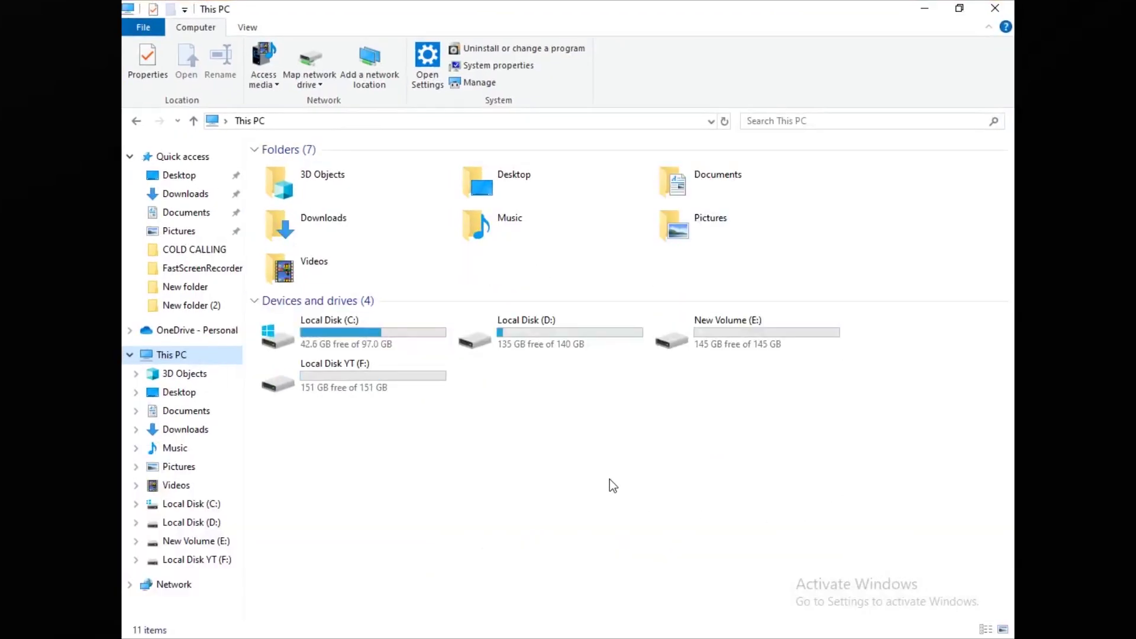
double_click(378, 388)
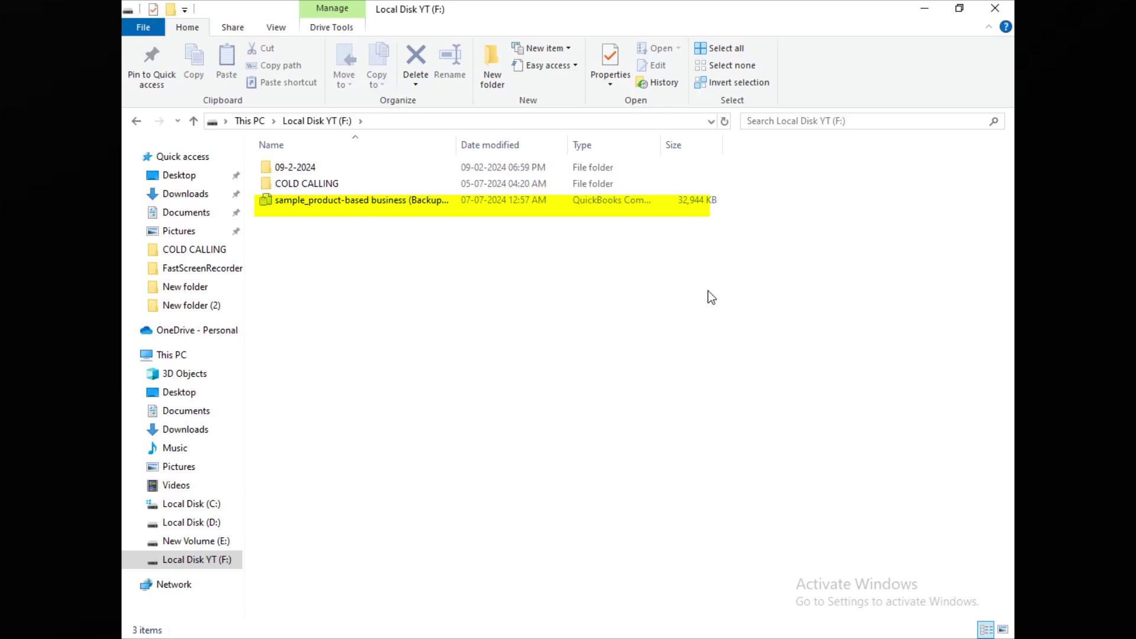
click(995, 8)
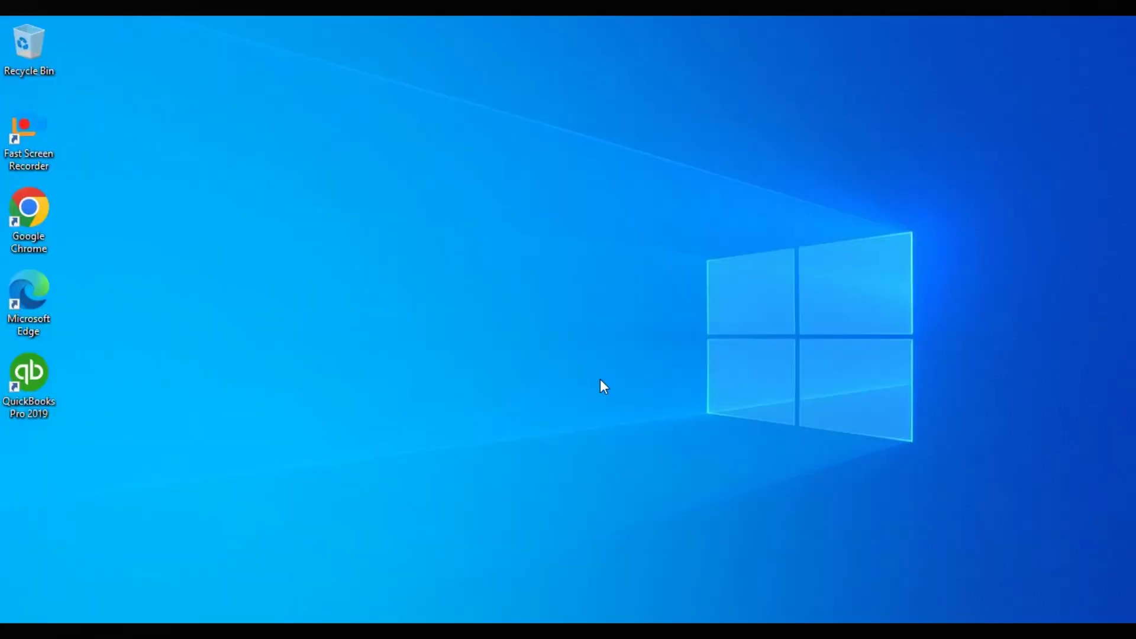
Step: Refresh the desktop and launch QuickBooks Pro 2019 from its desktop shortcut
right_click(600, 379)
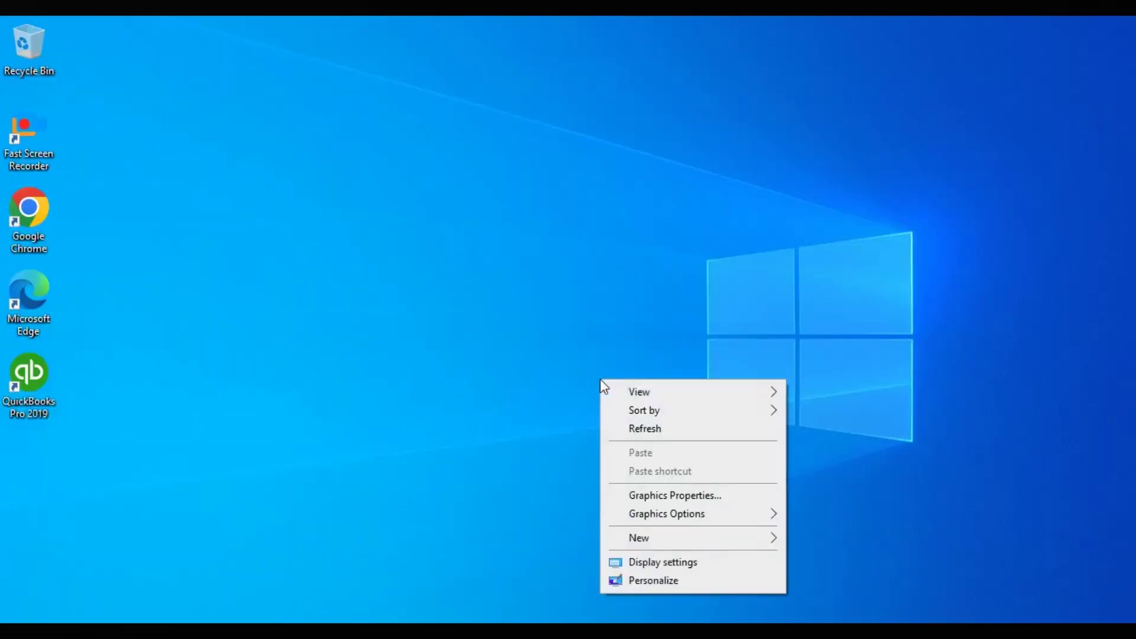
click(637, 426)
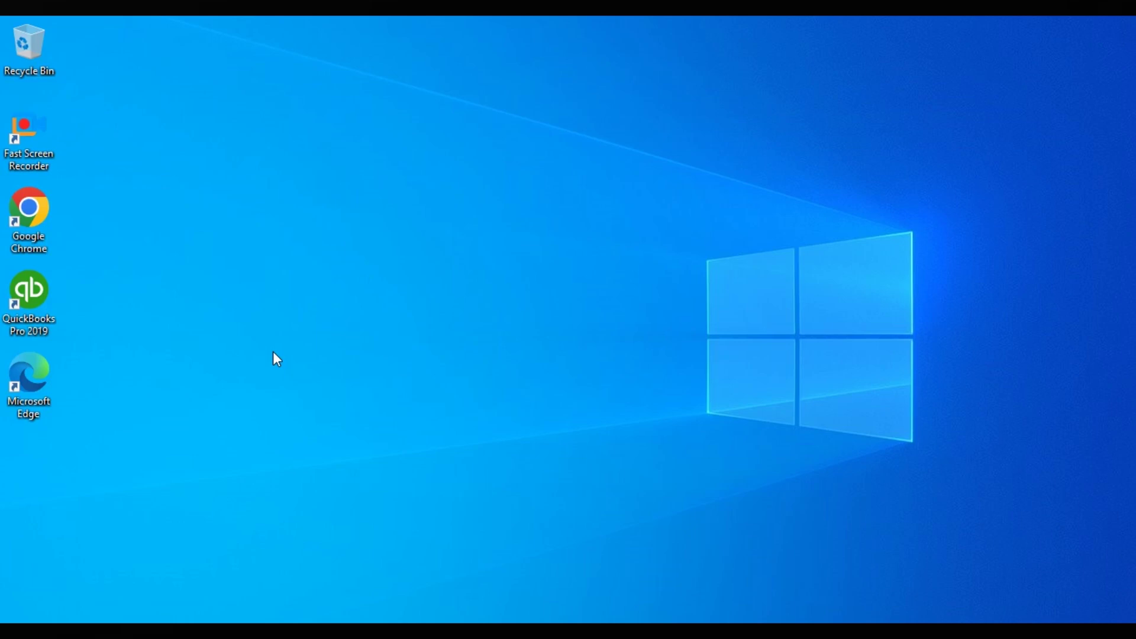
double_click(38, 304)
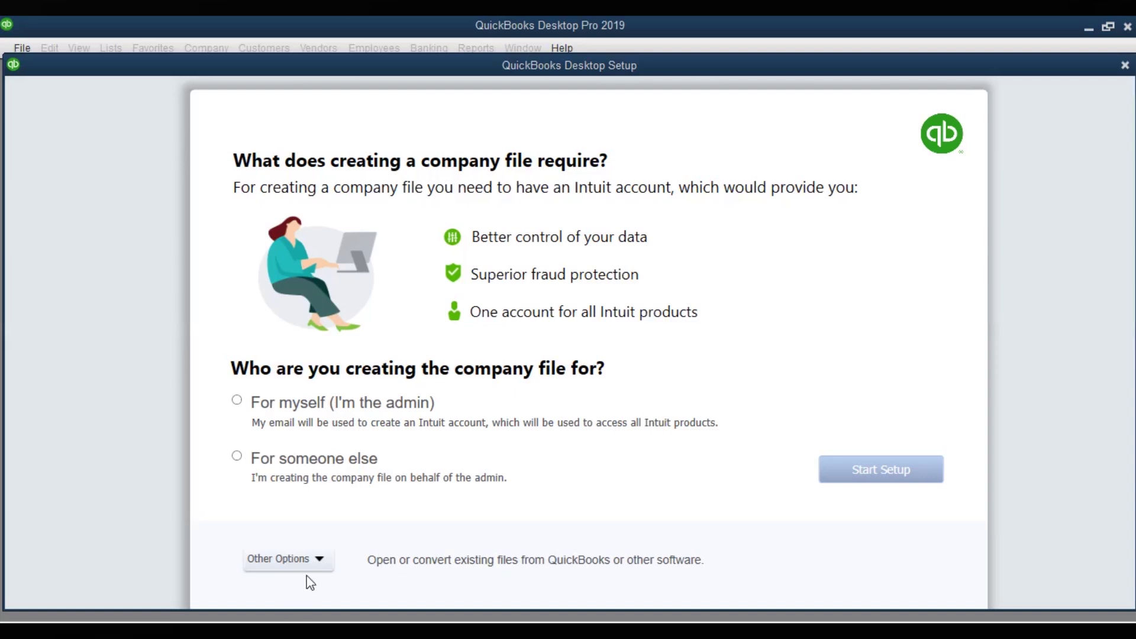
Step: Leave the Desktop Setup screen and choose to restore a backup copy of an existing company
click(321, 561)
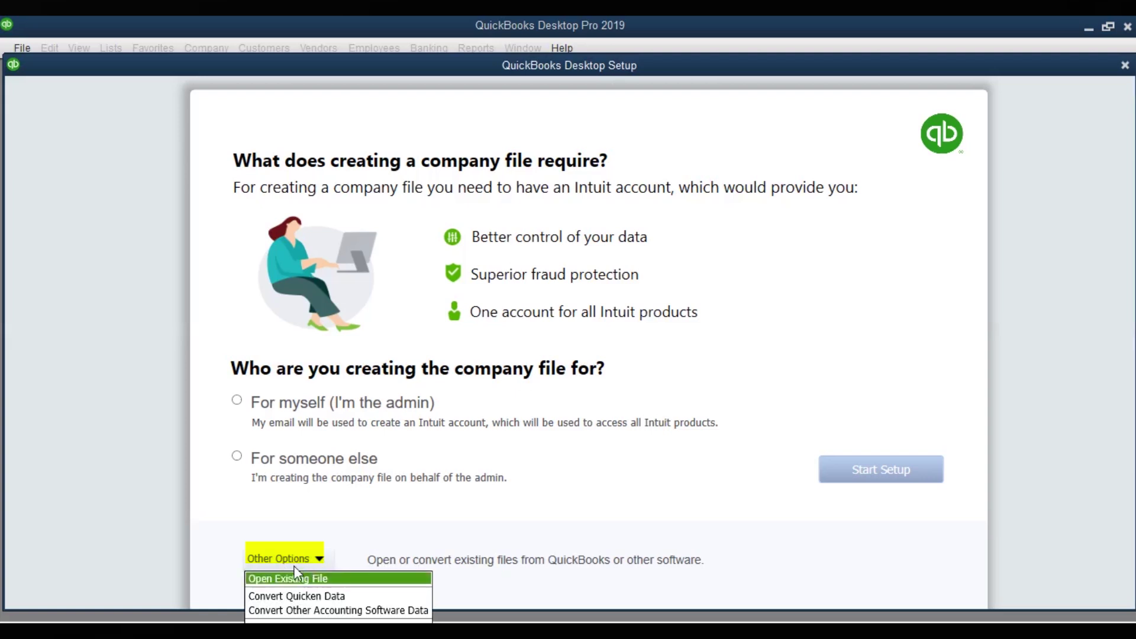
click(426, 551)
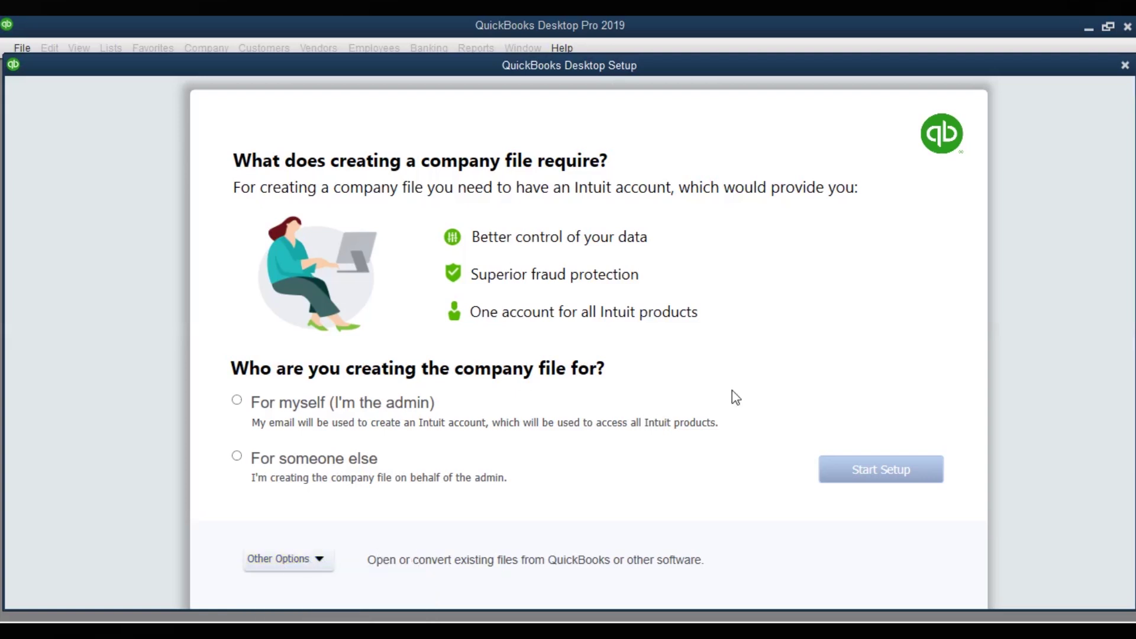
click(1124, 66)
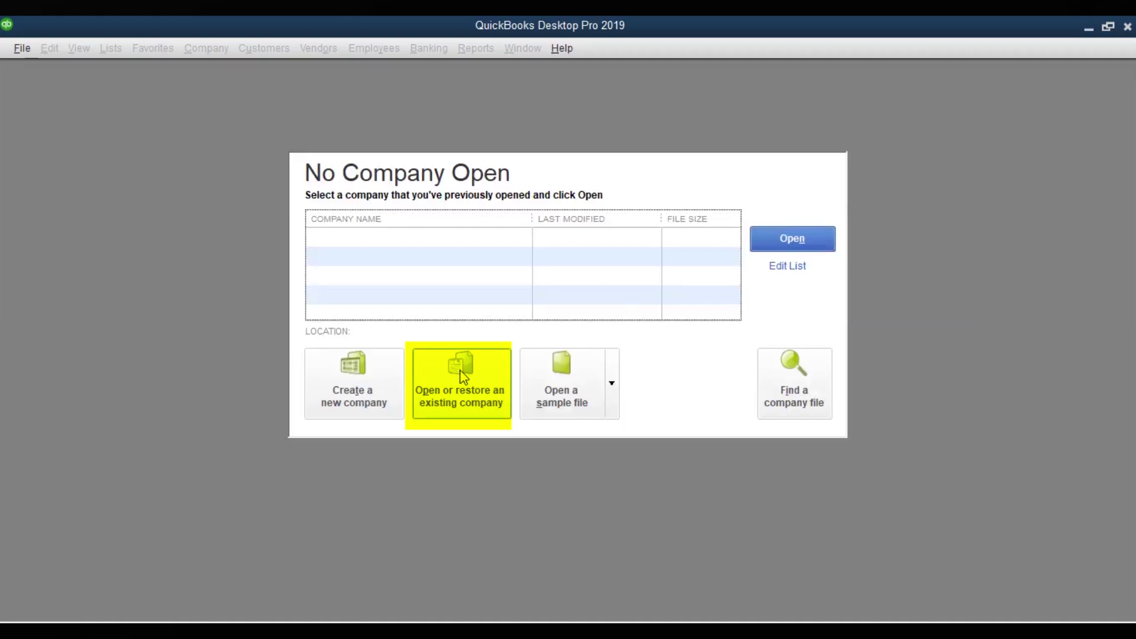
click(460, 371)
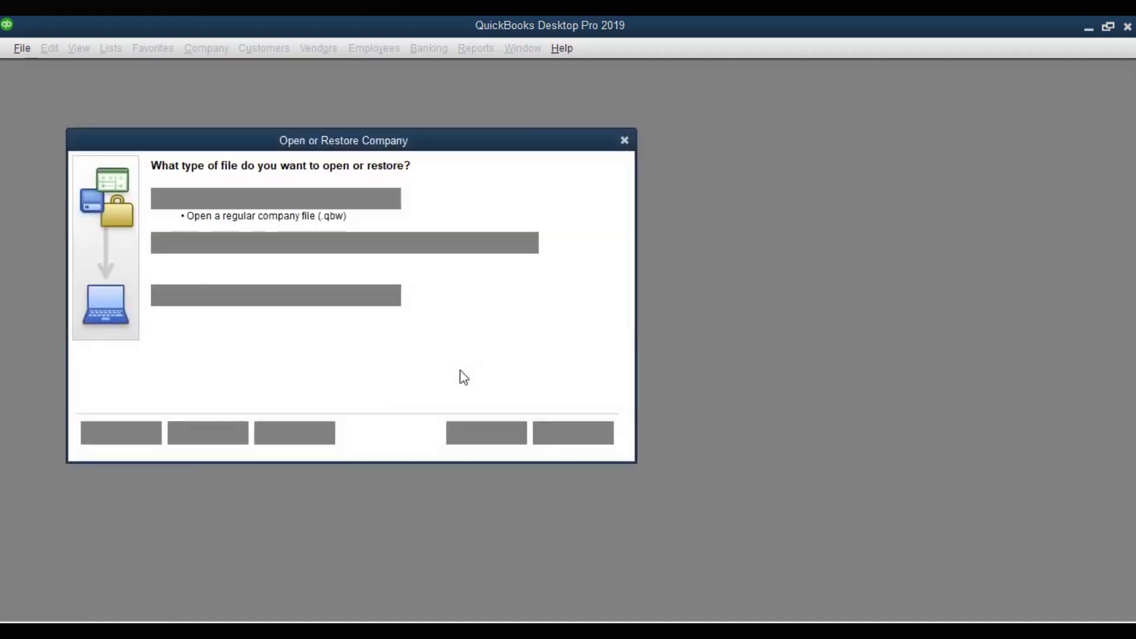
click(157, 243)
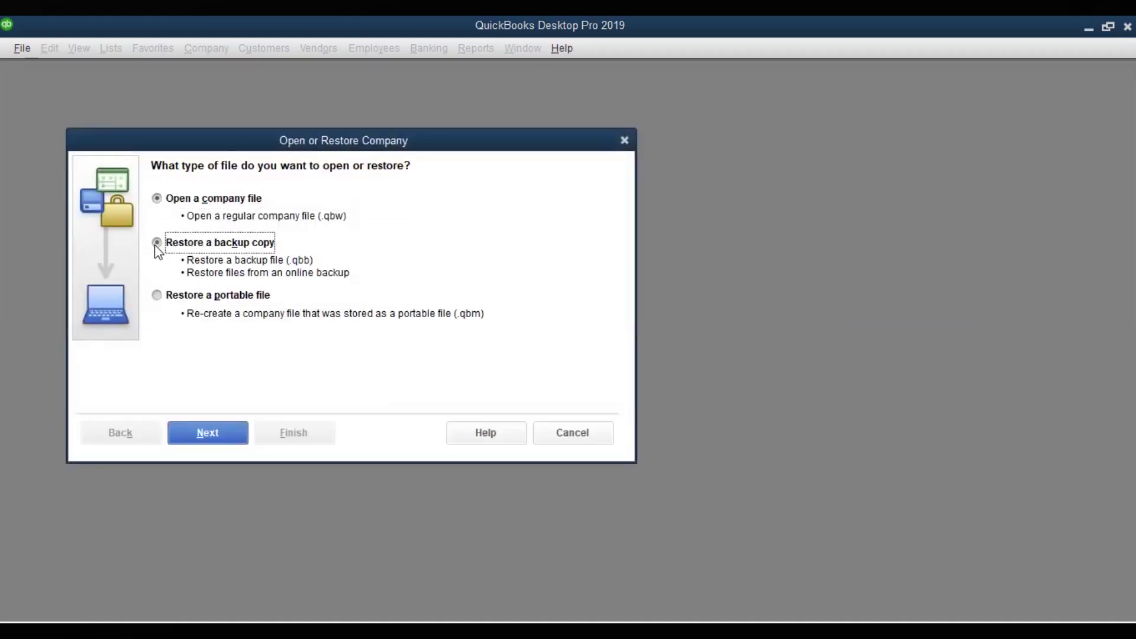
click(207, 432)
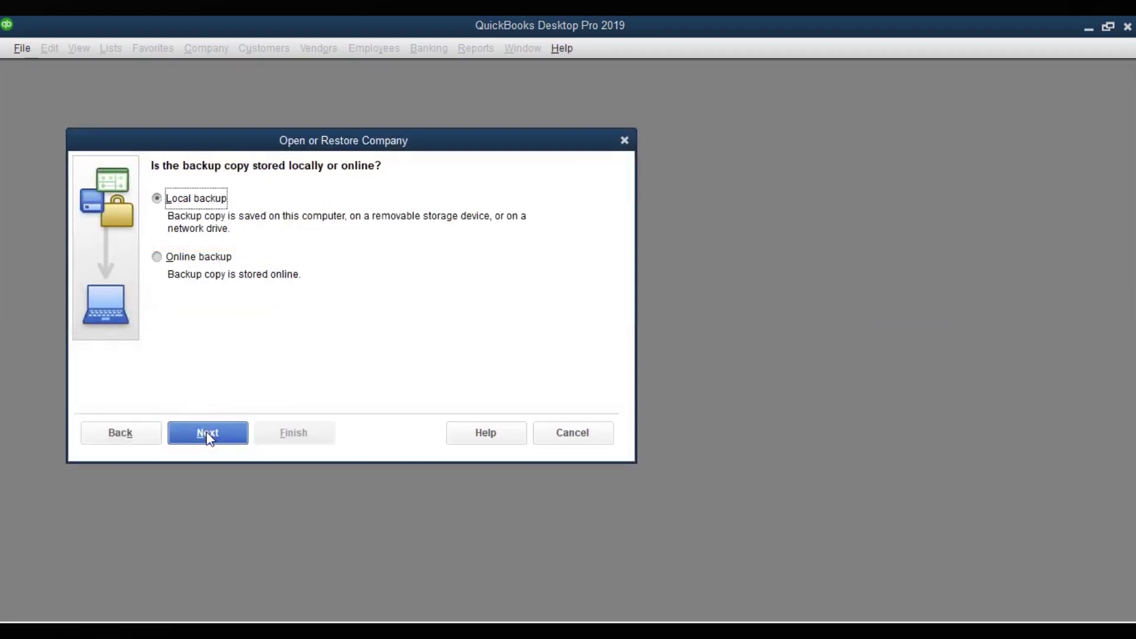
Step: Pick the local sample_product-based business .QBB backup on drive F: as the file to restore
click(208, 433)
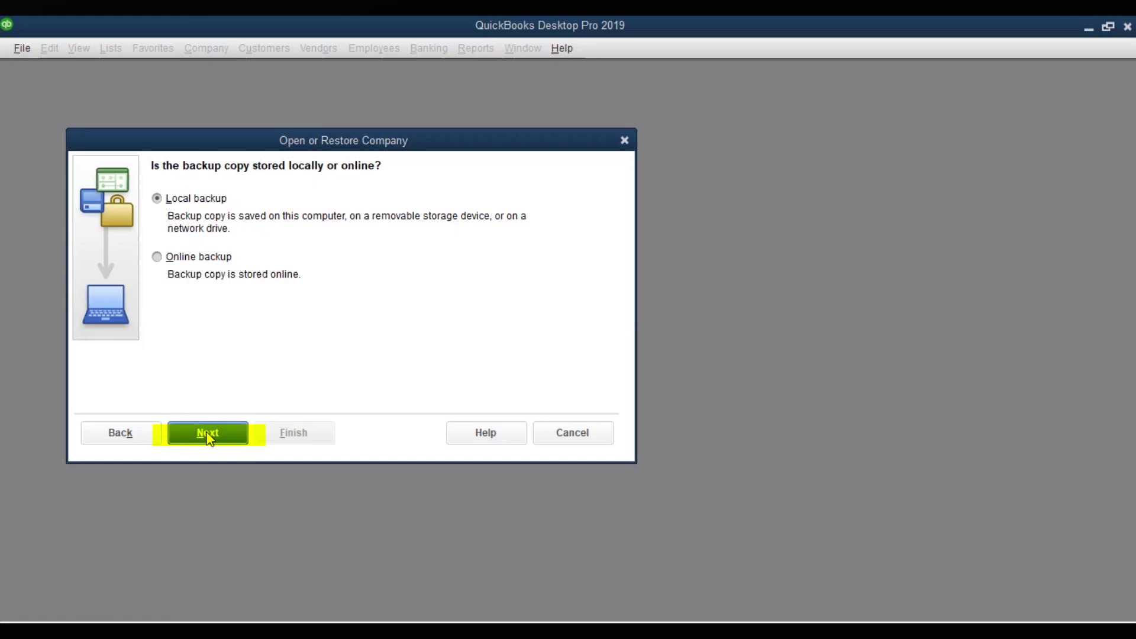
click(207, 435)
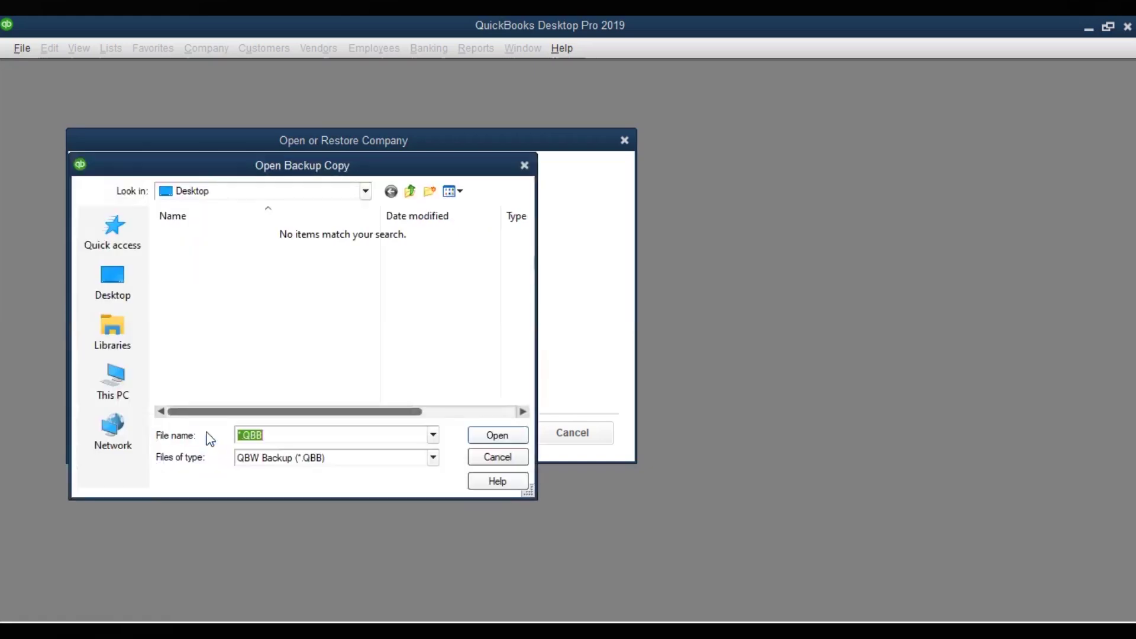
click(132, 395)
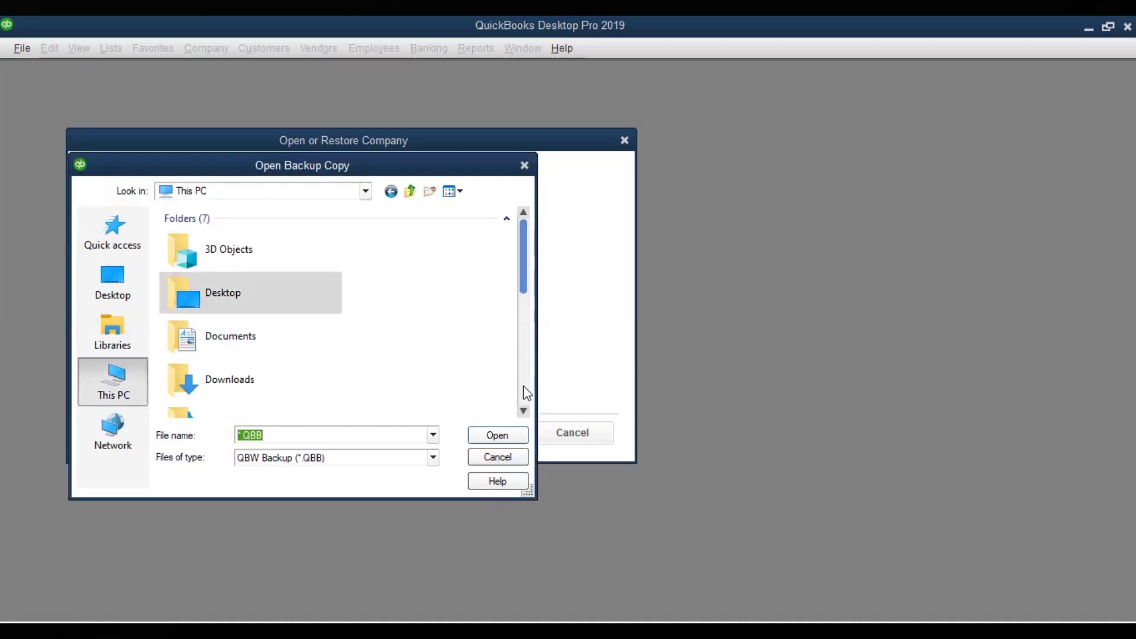
scroll(526, 393, down, 10)
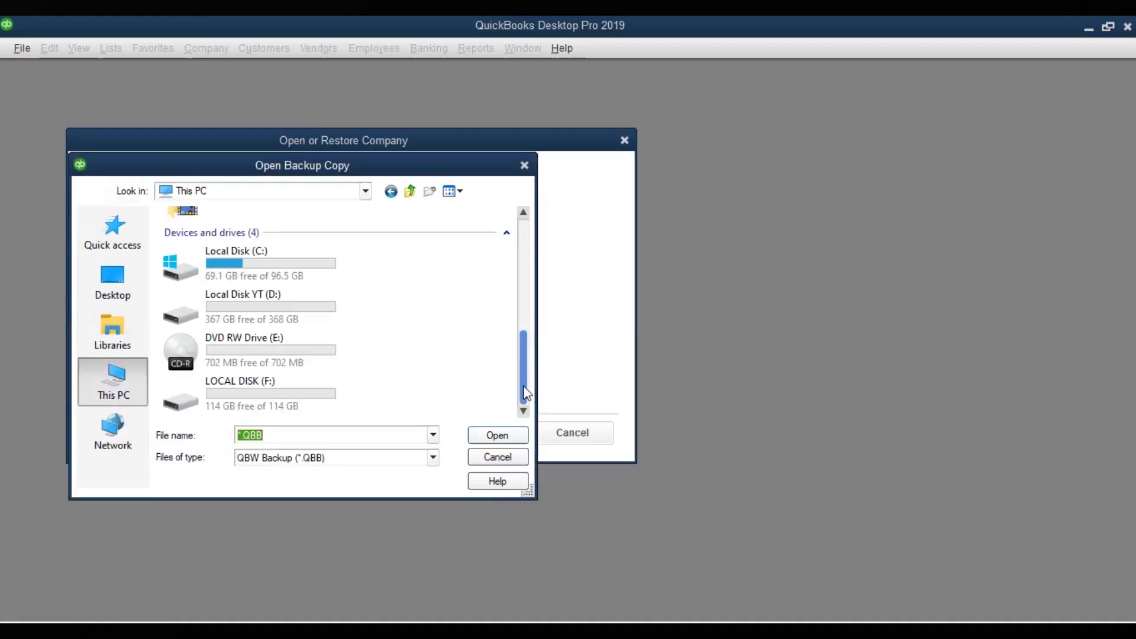
double_click(276, 391)
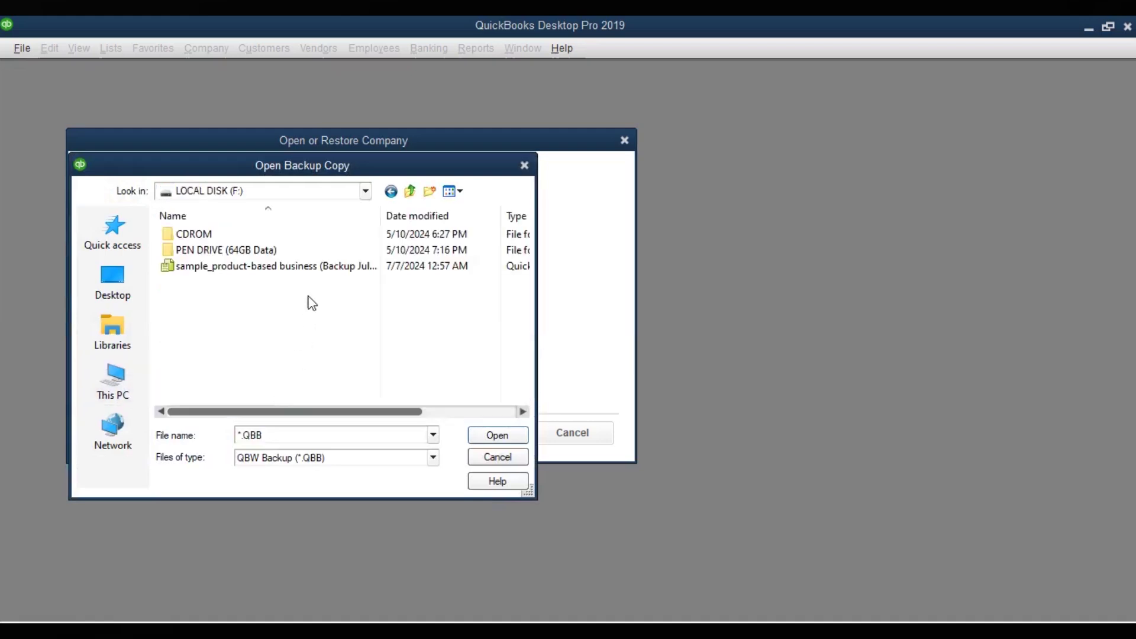
click(303, 265)
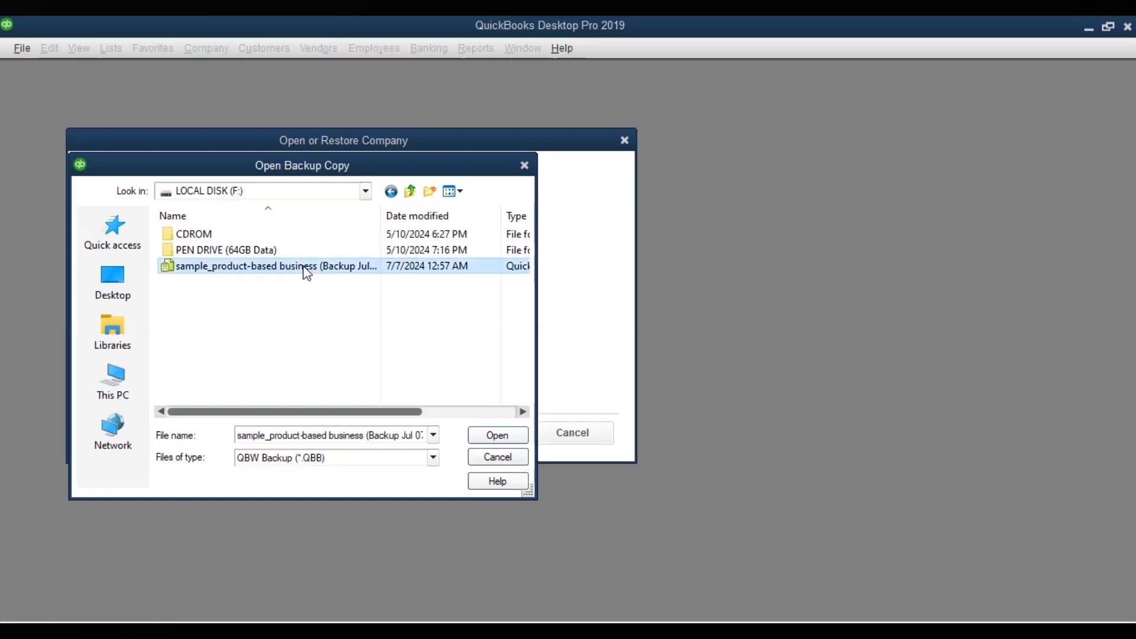
click(496, 435)
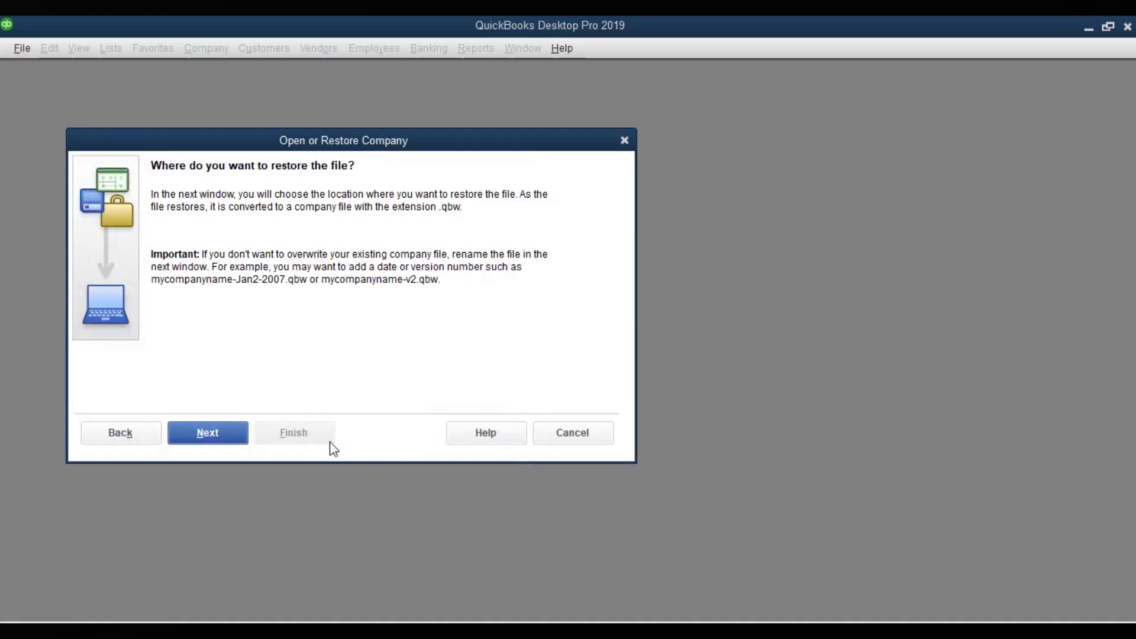
Step: Restore it as sample_product-based business.QBW in Company Files and acknowledge the 12/15/2023 date notice
click(236, 439)
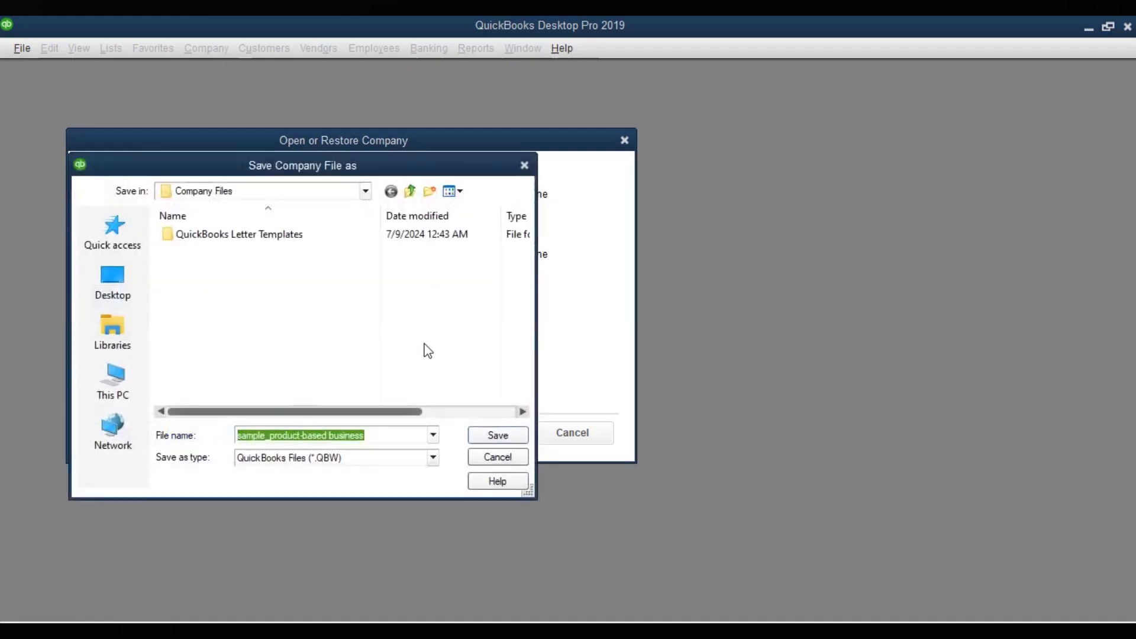
click(497, 436)
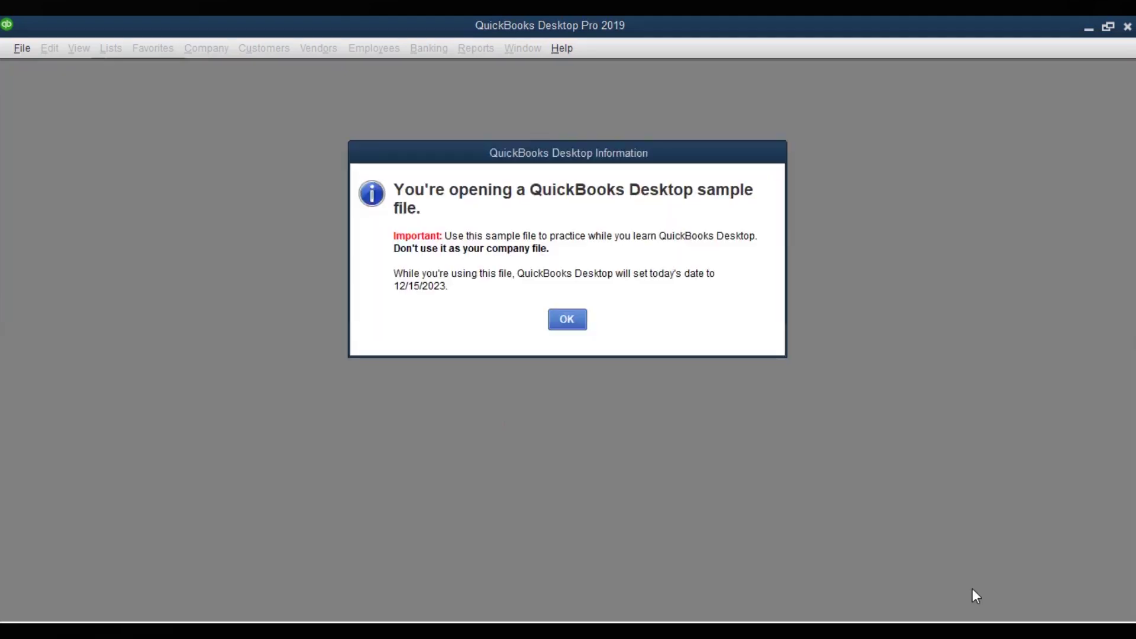
click(577, 321)
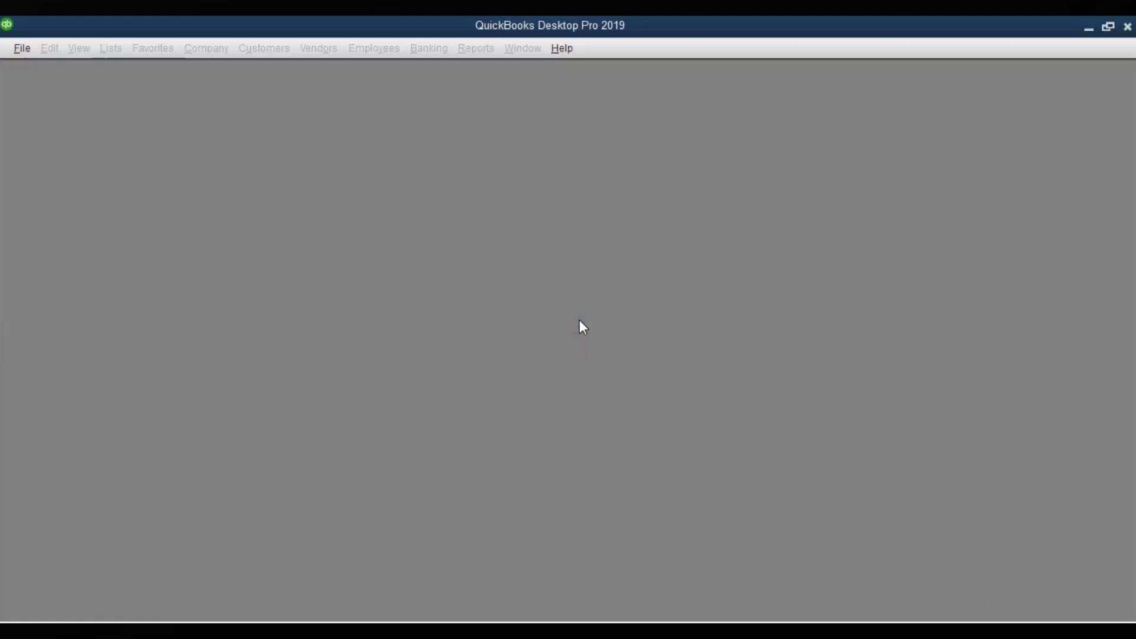